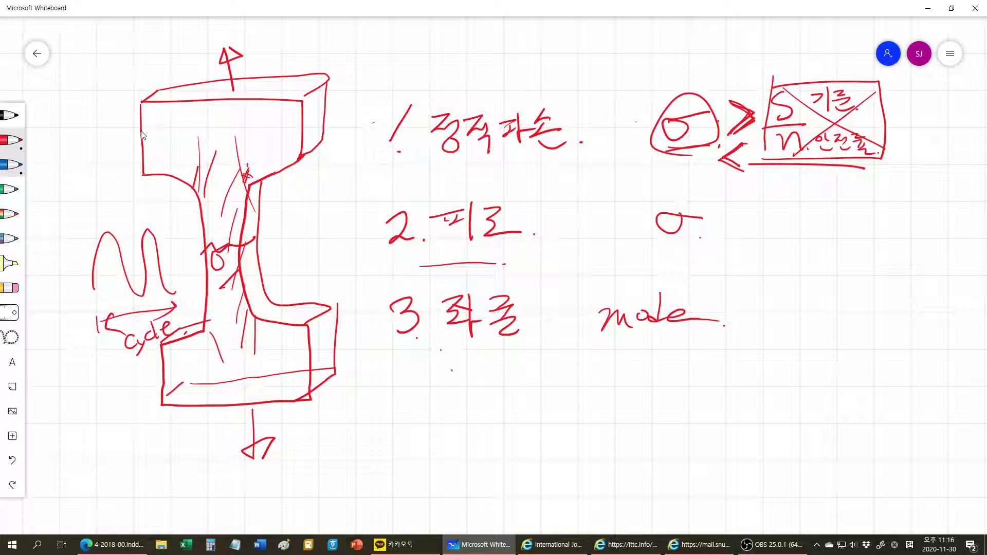
# - Sketch three columns with dashed buckled mode shapes below the "3. 좌굴" note, and mark the deflections on the middle one
pyautogui.moveTo(451, 370)
pyautogui.mouseDown()
pyautogui.moveTo(509, 362)
pyautogui.moveTo(480, 374)
pyautogui.moveTo(479, 424)
pyautogui.moveTo(478, 476)
pyautogui.moveTo(507, 472)
pyautogui.mouseUp()
pyautogui.moveTo(469, 377)
pyautogui.mouseDown()
pyautogui.moveTo(462, 437)
pyautogui.moveTo(477, 476)
pyautogui.mouseUp()
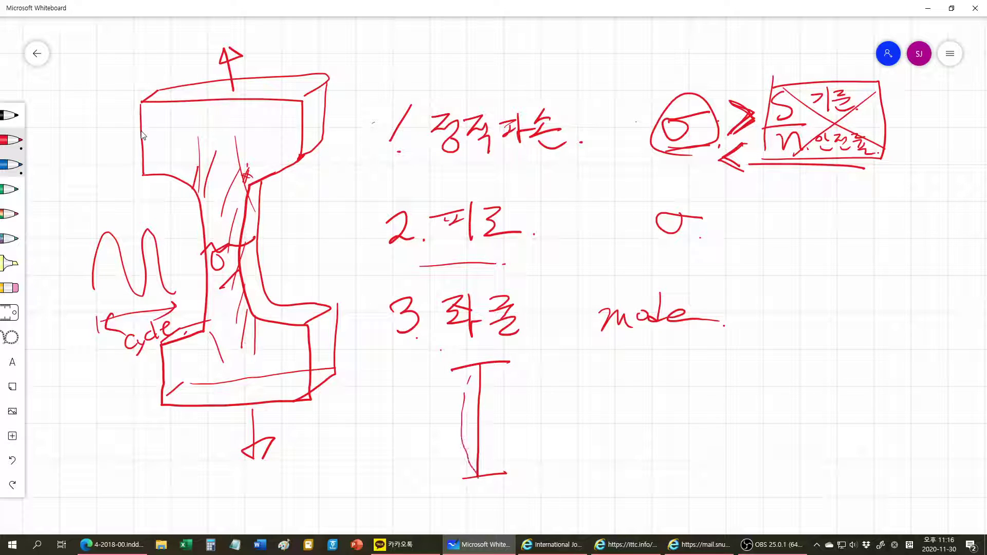
pyautogui.moveTo(558, 362)
pyautogui.mouseDown()
pyautogui.moveTo(606, 359)
pyautogui.moveTo(571, 460)
pyautogui.moveTo(603, 445)
pyautogui.moveTo(578, 364)
pyautogui.mouseUp()
pyautogui.moveTo(556, 381); pyautogui.dragTo(557, 390)
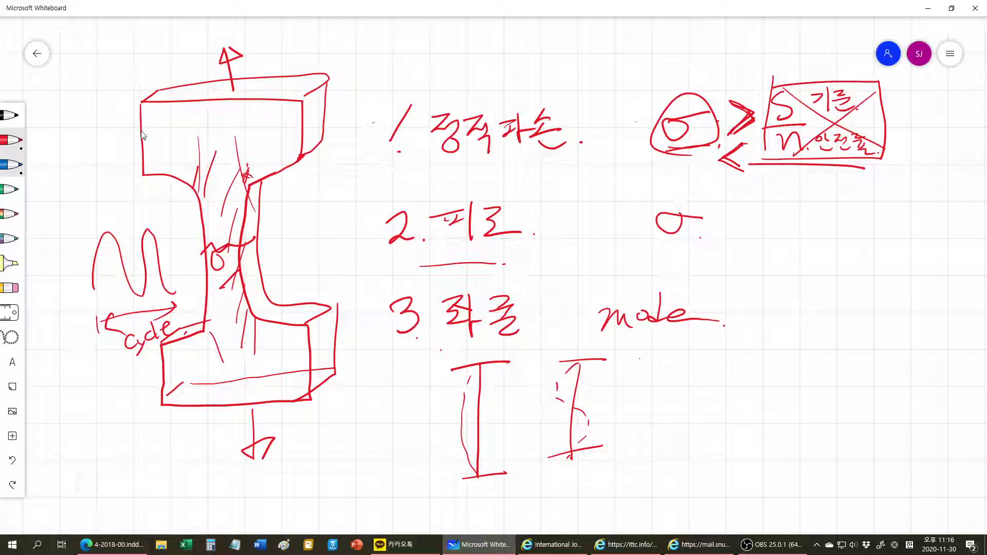
pyautogui.moveTo(639, 357)
pyautogui.mouseDown()
pyautogui.moveTo(681, 355)
pyautogui.moveTo(643, 381)
pyautogui.mouseUp()
pyautogui.moveTo(628, 445); pyautogui.dragTo(697, 446)
pyautogui.moveTo(663, 359); pyautogui.dragTo(660, 441)
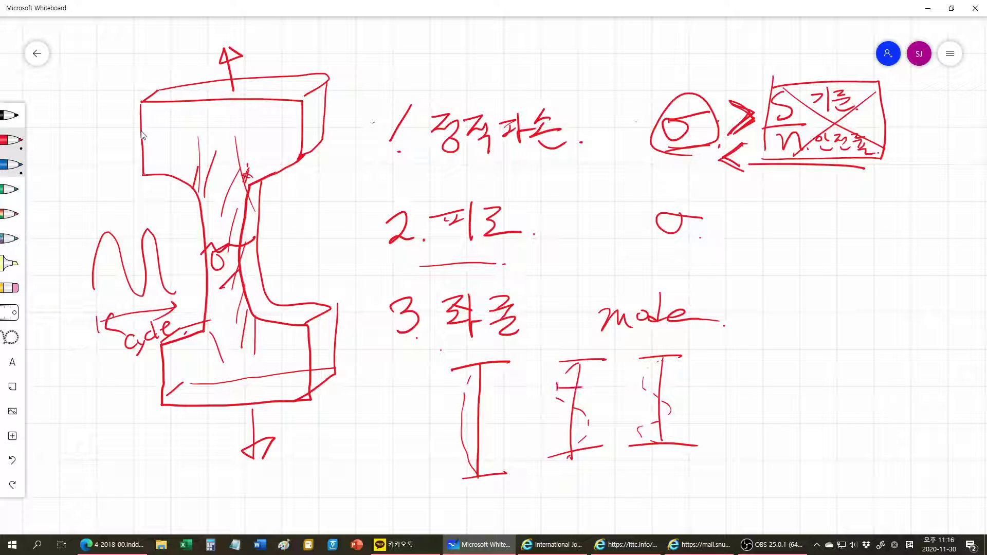
pyautogui.moveTo(565, 381); pyautogui.dragTo(558, 385)
pyautogui.moveTo(578, 416); pyautogui.dragTo(580, 423)
# - Launch ANSYS Workbench 2020 R1
pyautogui.click(551, 544)
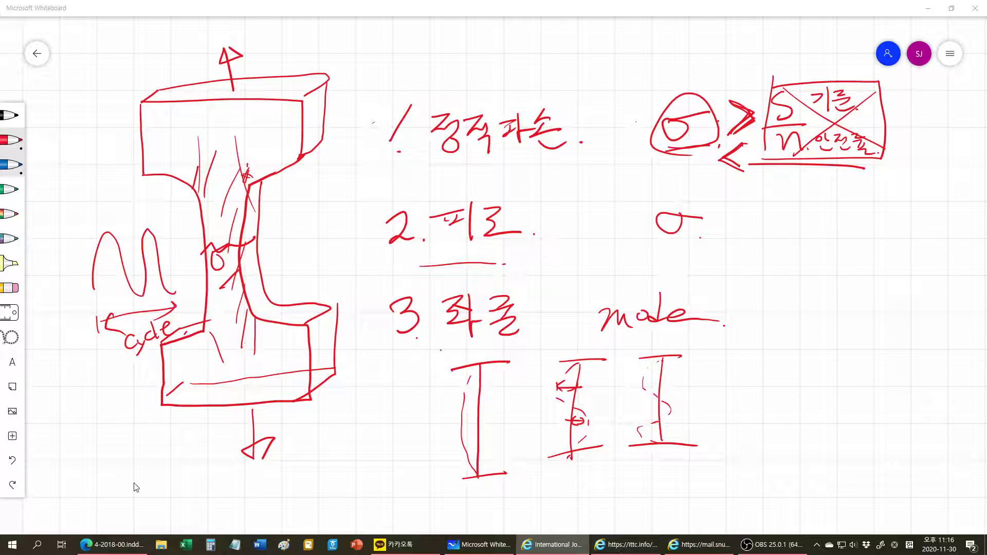
pyautogui.click(11, 544)
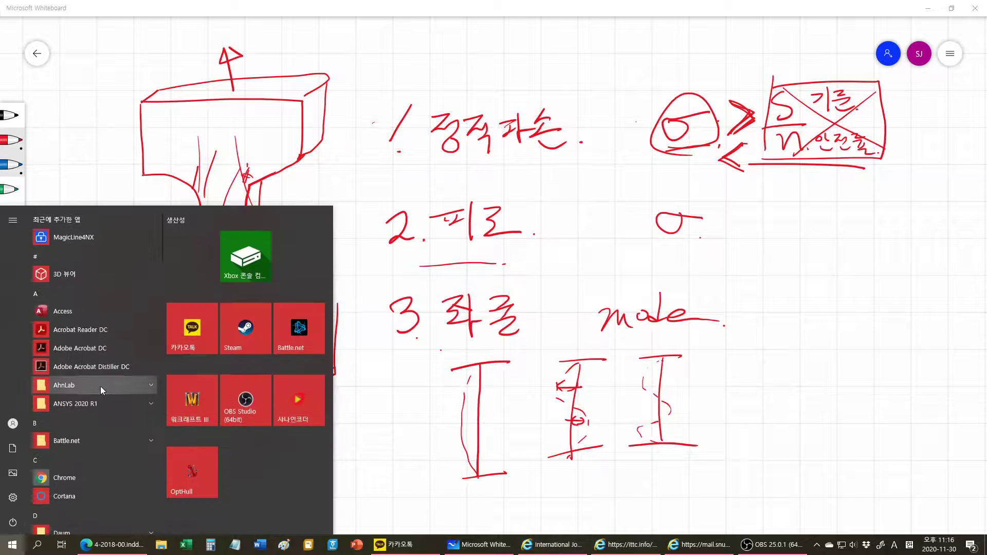
pyautogui.click(91, 401)
pyautogui.scroll(-6, 92, 400)
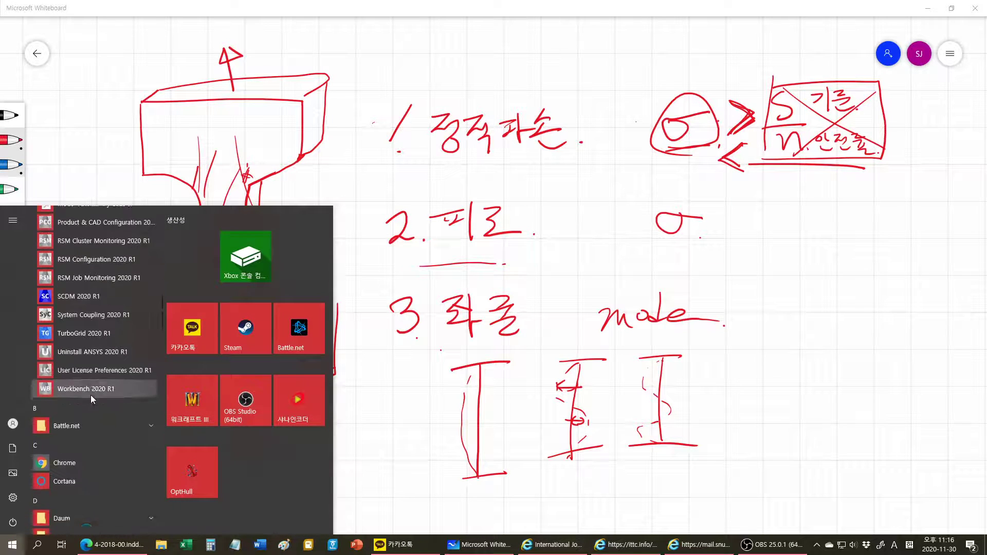
pyautogui.click(100, 359)
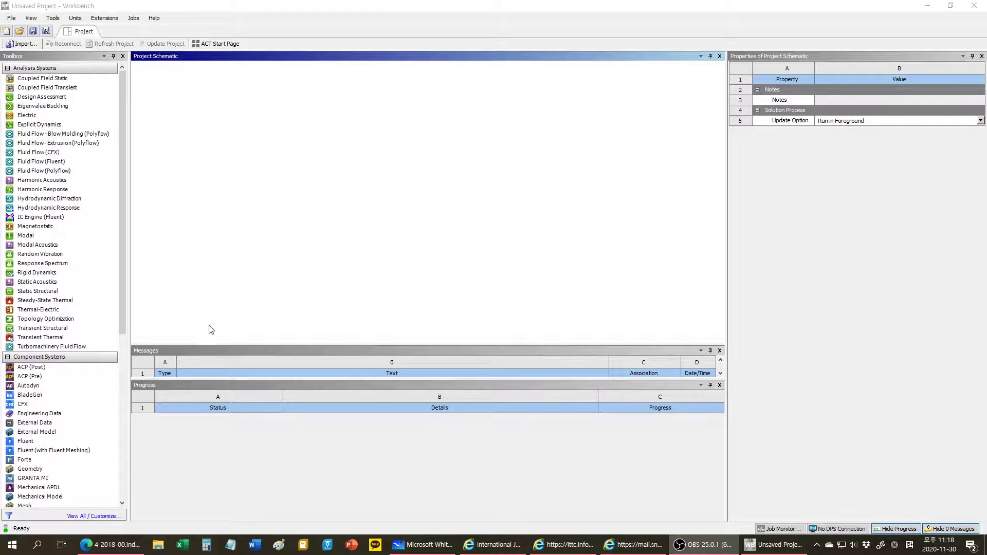
# - Add a Static Structural analysis system to the project schematic and open its Geometry in SpaceClaim
pyautogui.click(64, 291)
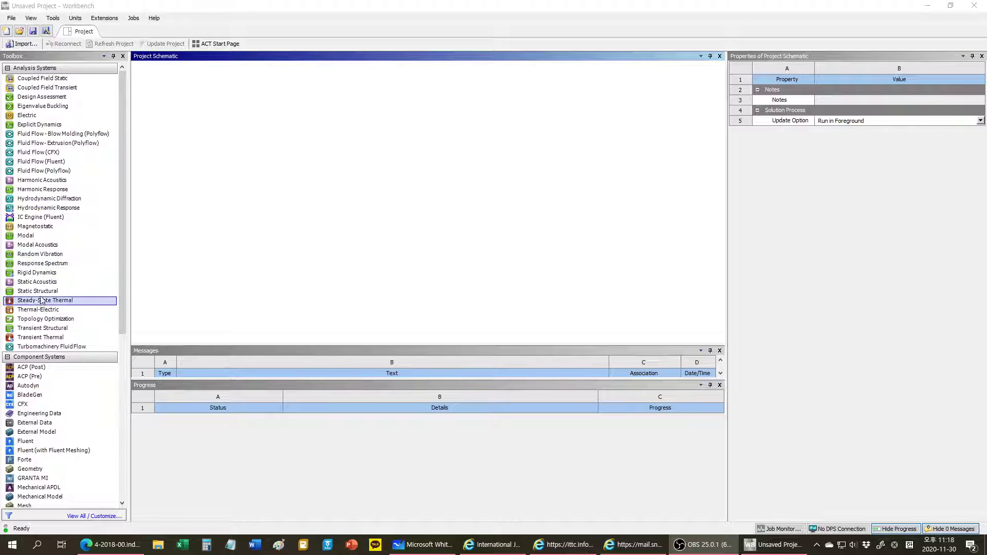
pyautogui.moveTo(41, 297); pyautogui.dragTo(190, 99)
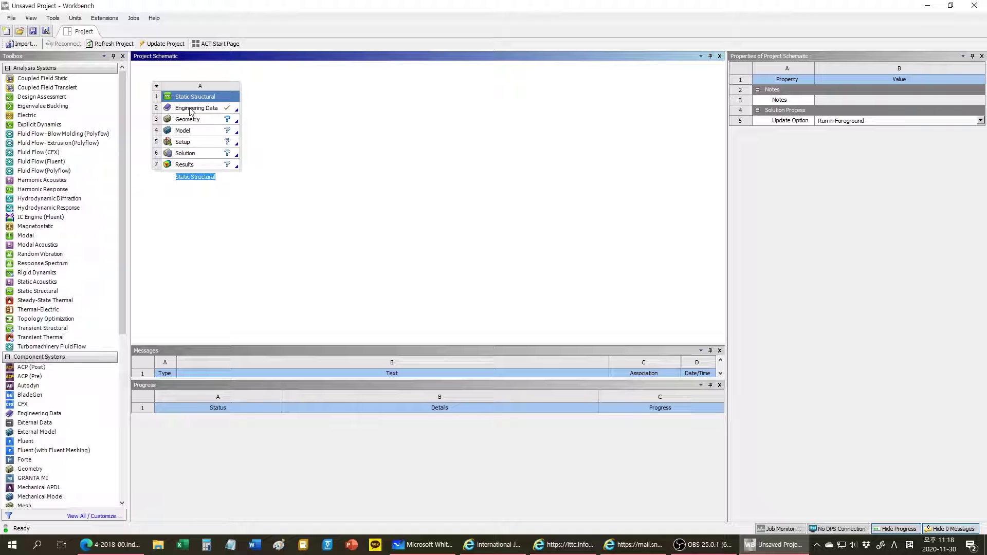
pyautogui.doubleClick(205, 120)
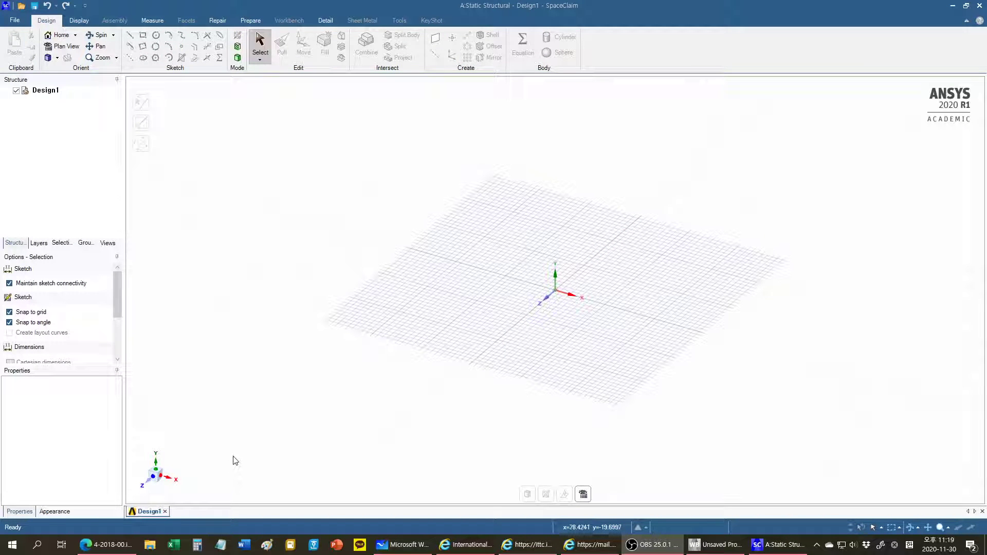
# - Set the document's minor grid spacing to 0.5 mm in the SpaceClaim unit options
pyautogui.rightClick(303, 188)
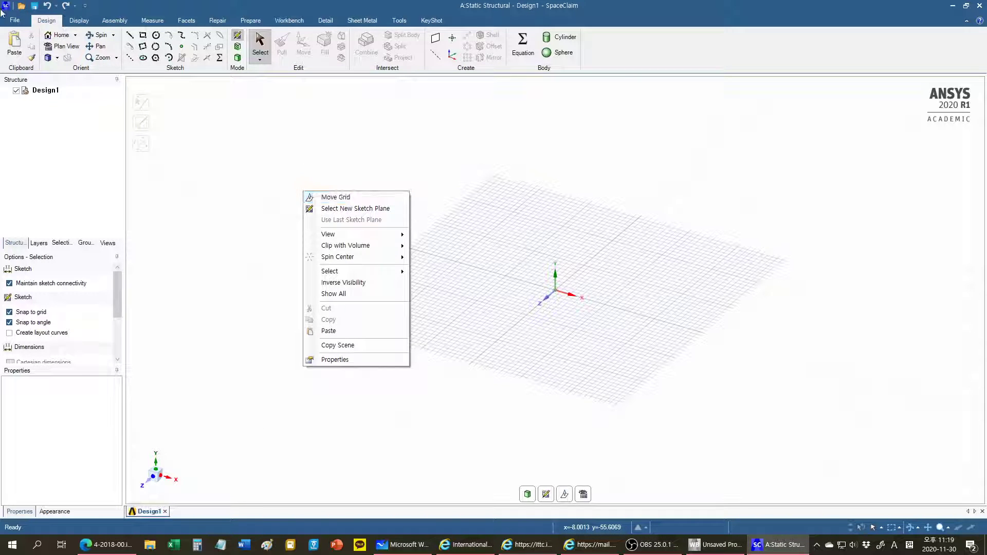
pyautogui.click(15, 20)
pyautogui.click(157, 233)
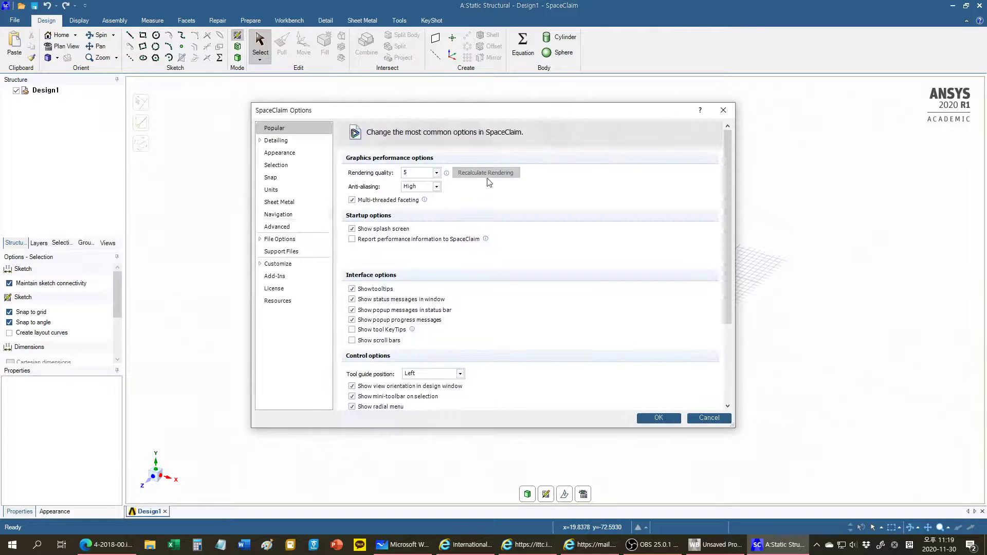
pyautogui.click(308, 190)
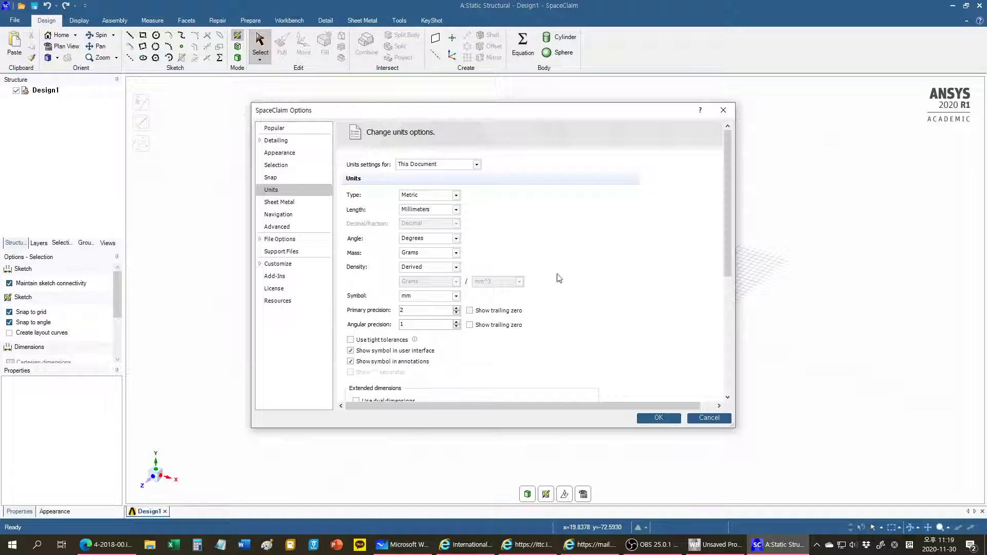
pyautogui.scroll(-5, 469, 218)
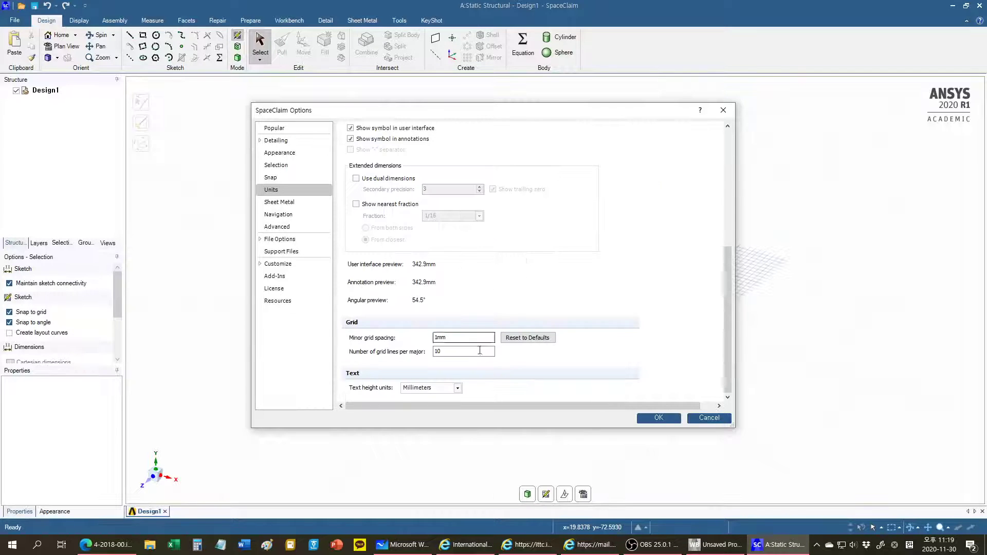
pyautogui.click(440, 339)
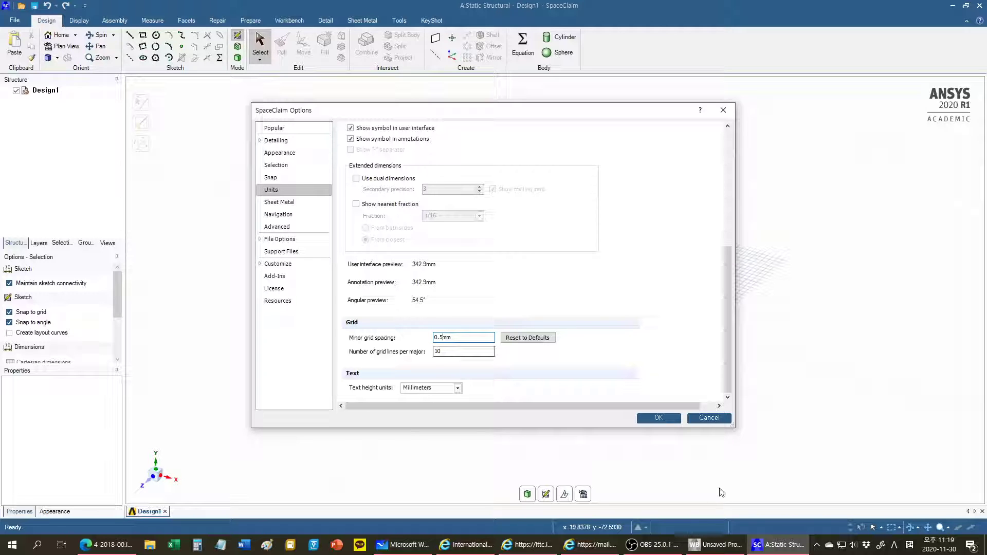
pyautogui.click(658, 418)
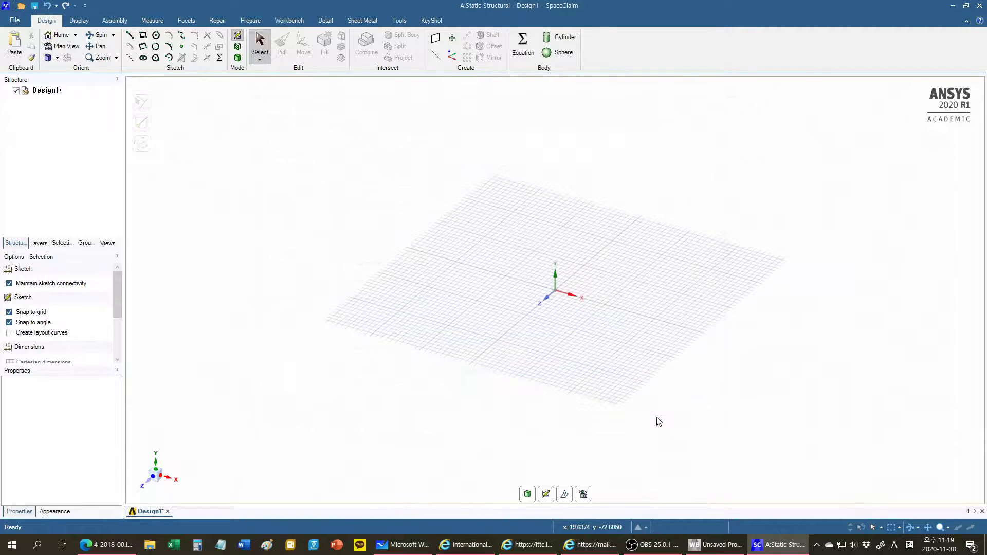
# - Check the minor grid spacing in the document's unit options
pyautogui.click(15, 21)
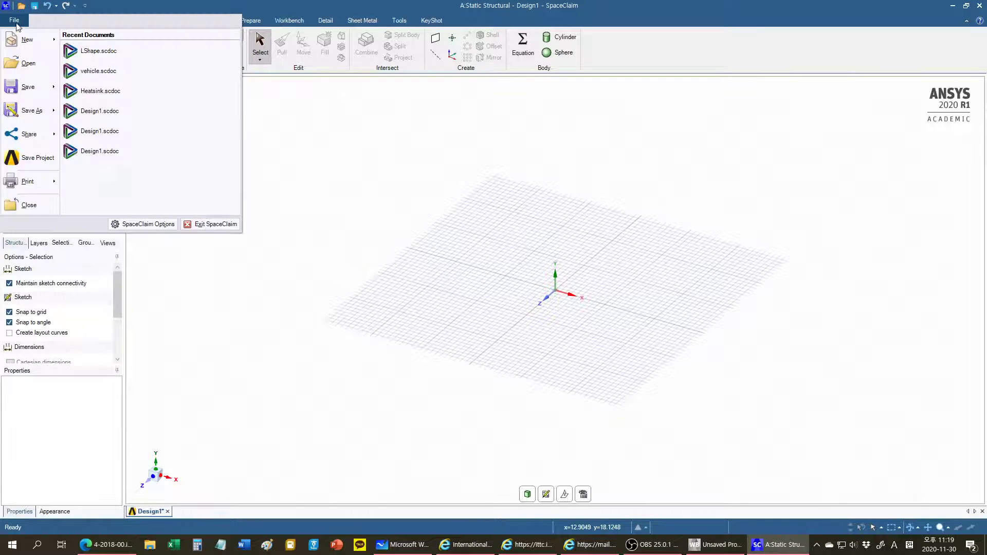
pyautogui.click(147, 226)
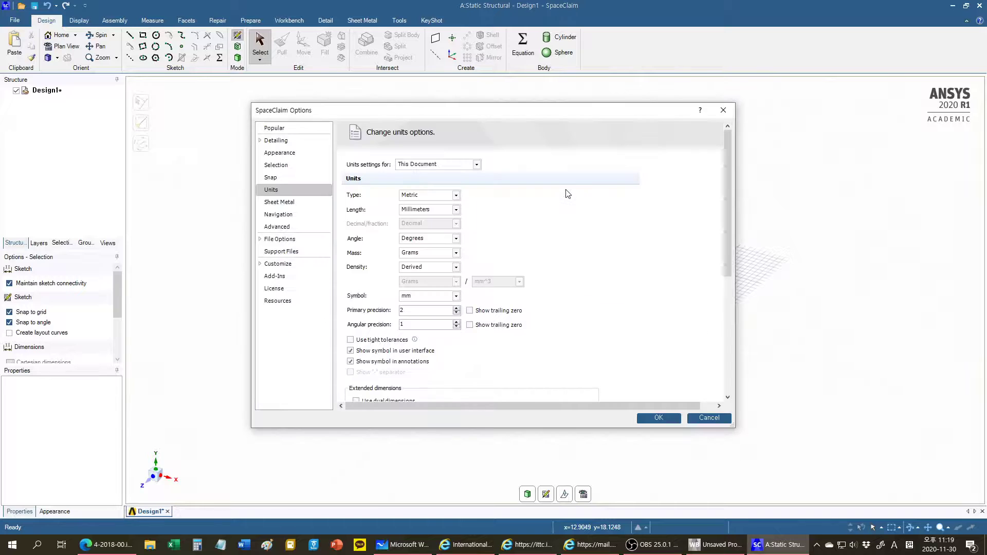
pyautogui.scroll(-5, 535, 252)
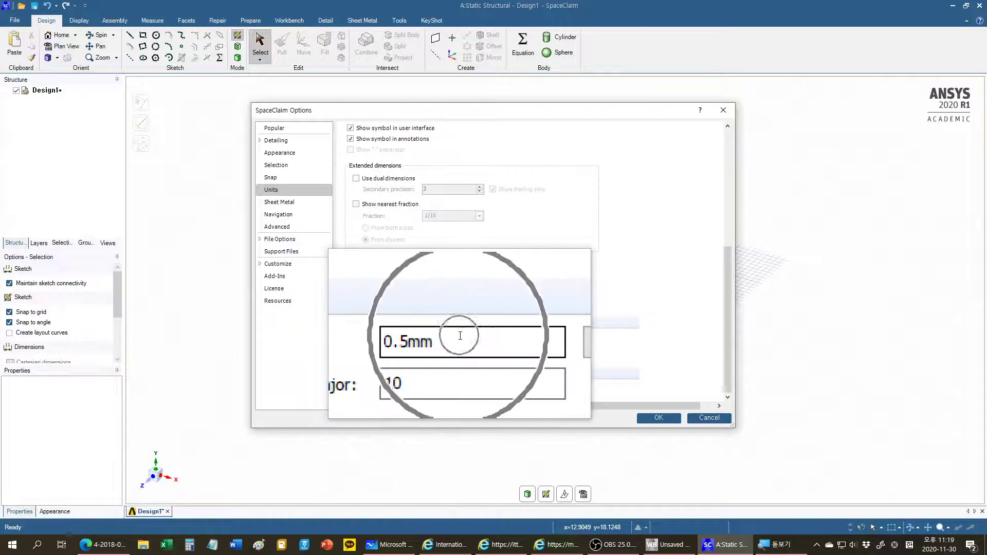
pyautogui.click(658, 415)
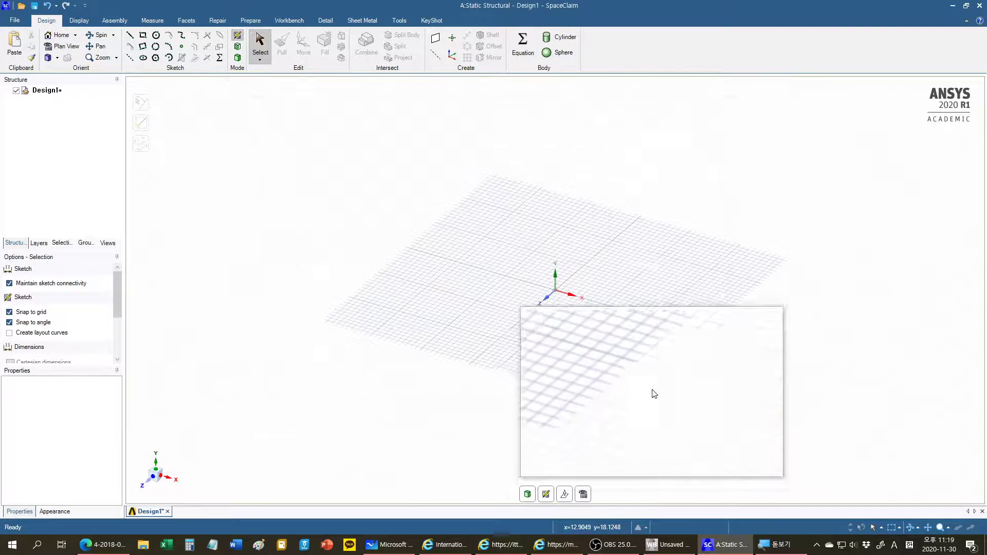
# - Select the XY plane as the new sketch plane and turn it to plan view
pyautogui.rightClick(380, 214)
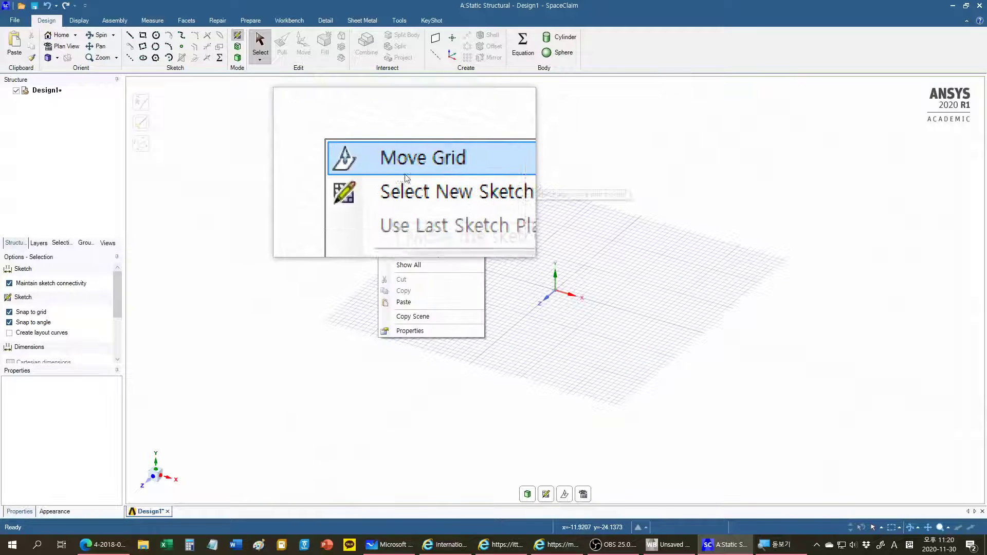
pyautogui.click(414, 220)
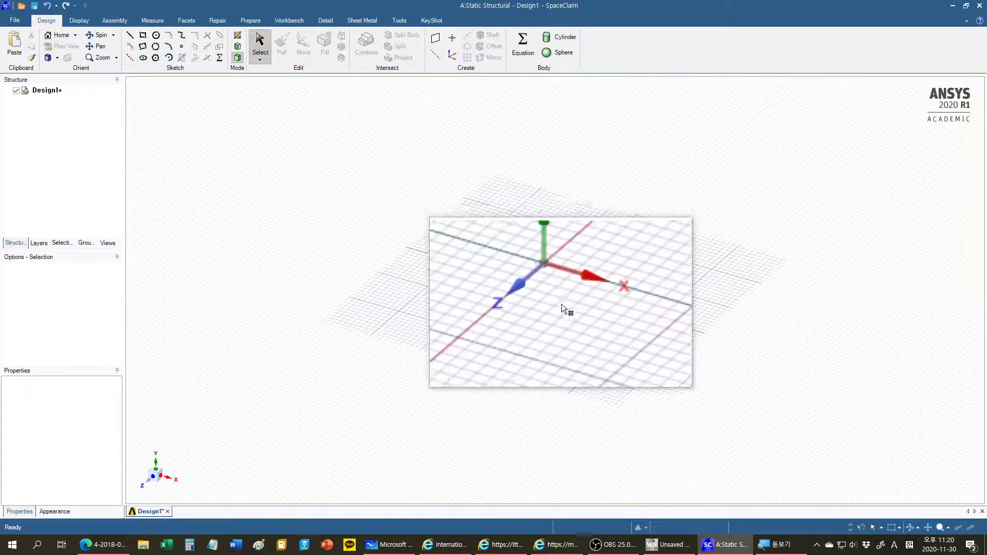
pyautogui.click(548, 294)
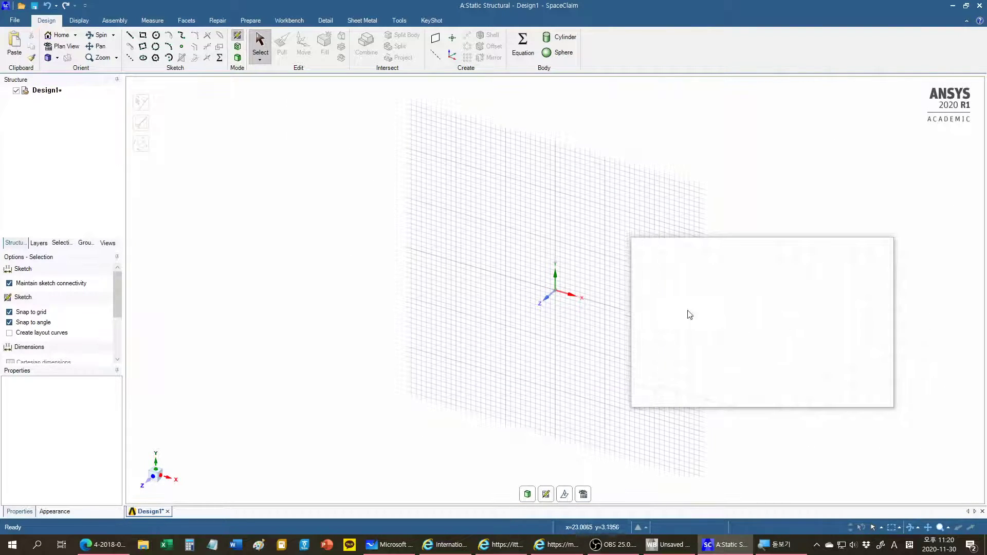
pyautogui.click(57, 46)
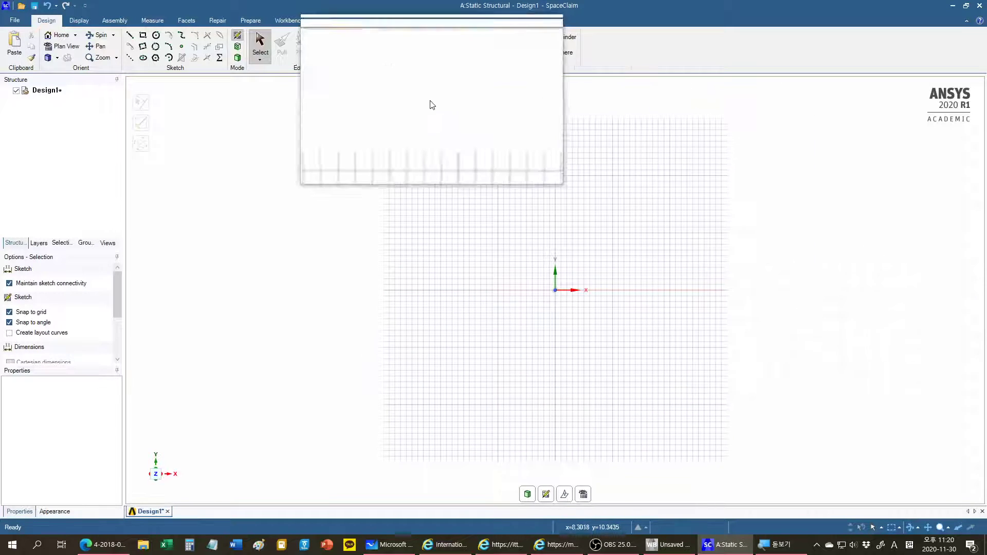
# - Sketch a vertical rectangle 5 mm wide and 22 mm high, centred on the origin
pyautogui.click(142, 39)
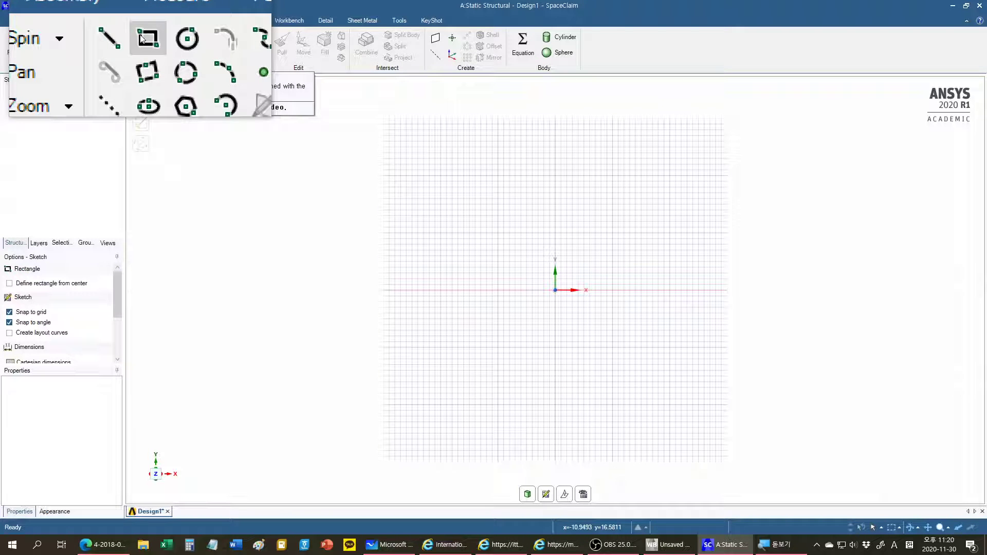
pyautogui.click(142, 39)
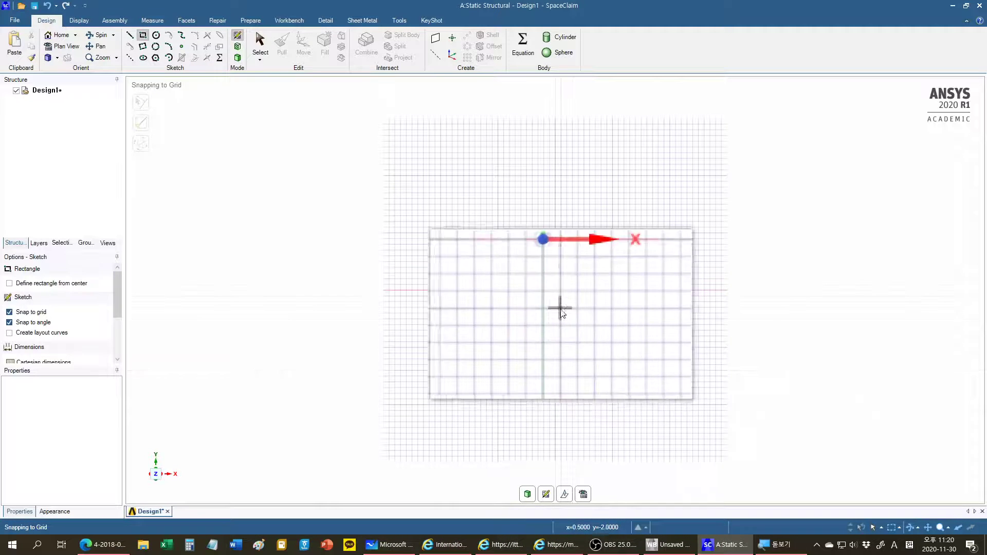
pyautogui.click(555, 291)
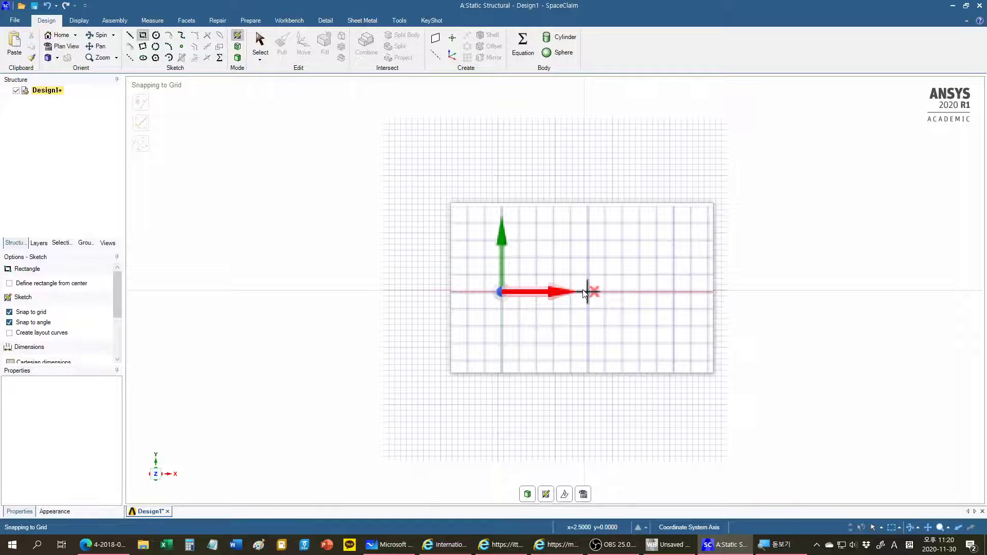
pyautogui.click(584, 164)
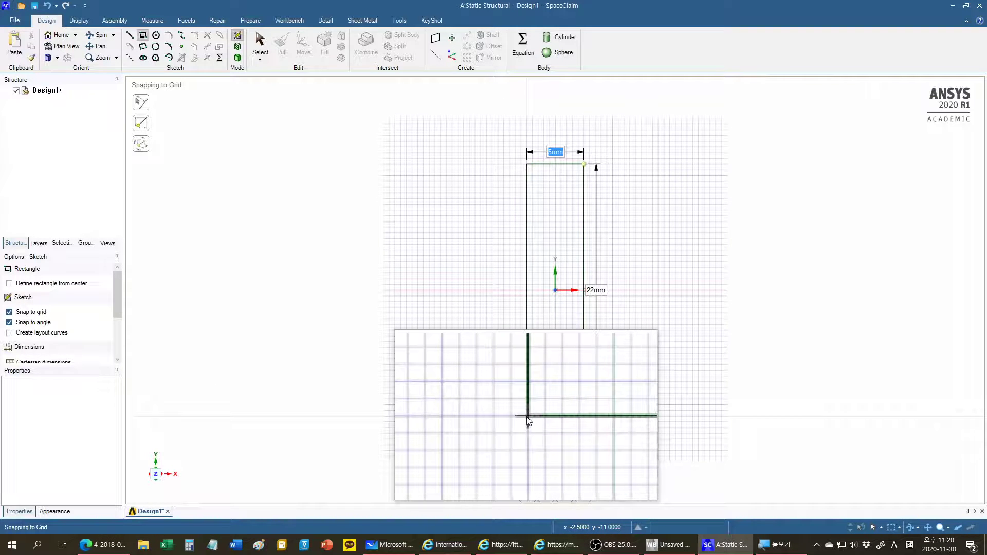
pyautogui.click(528, 421)
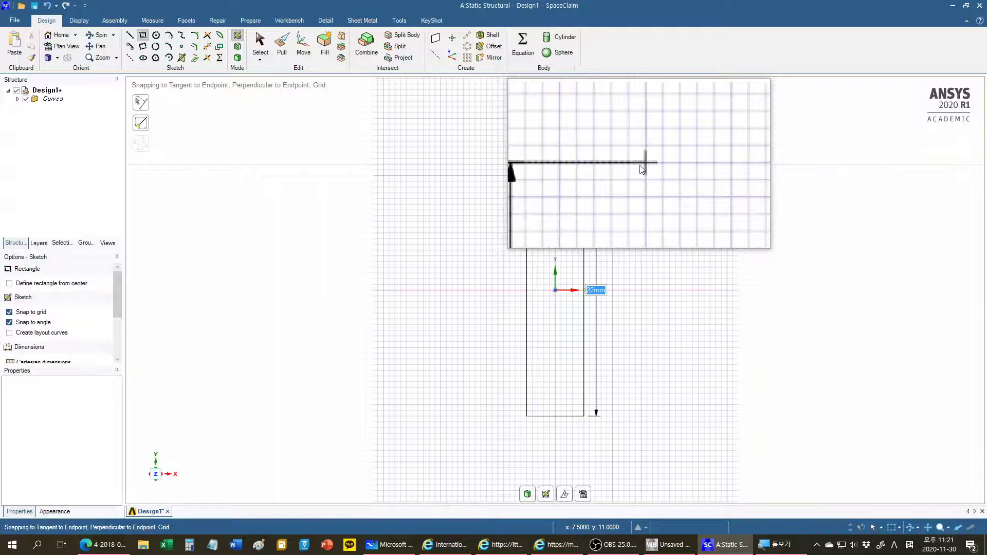
# - Sketch a 15 mm by 8 mm rectangle on top of the narrow rectangle, centred over it
pyautogui.click(624, 166)
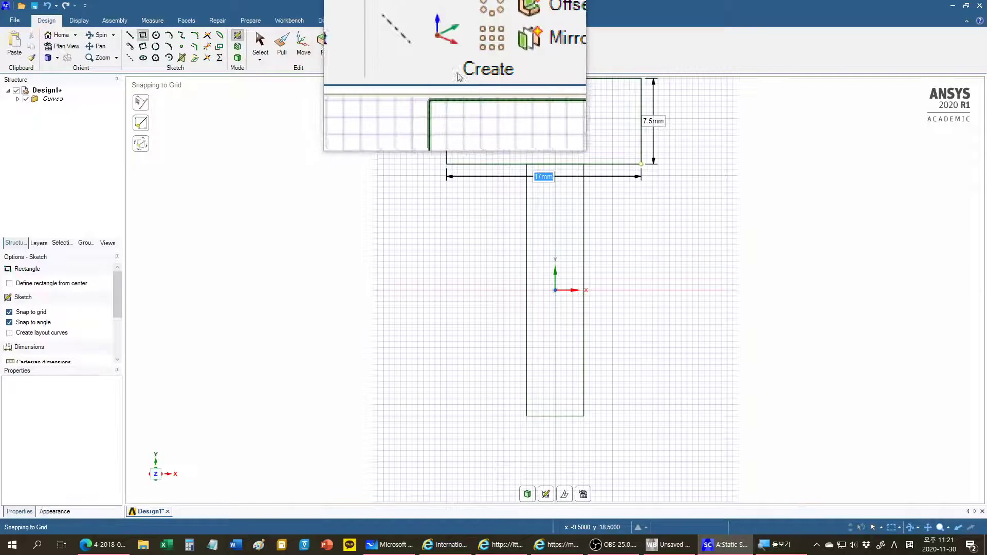
pyautogui.scroll(-3, 472, 98)
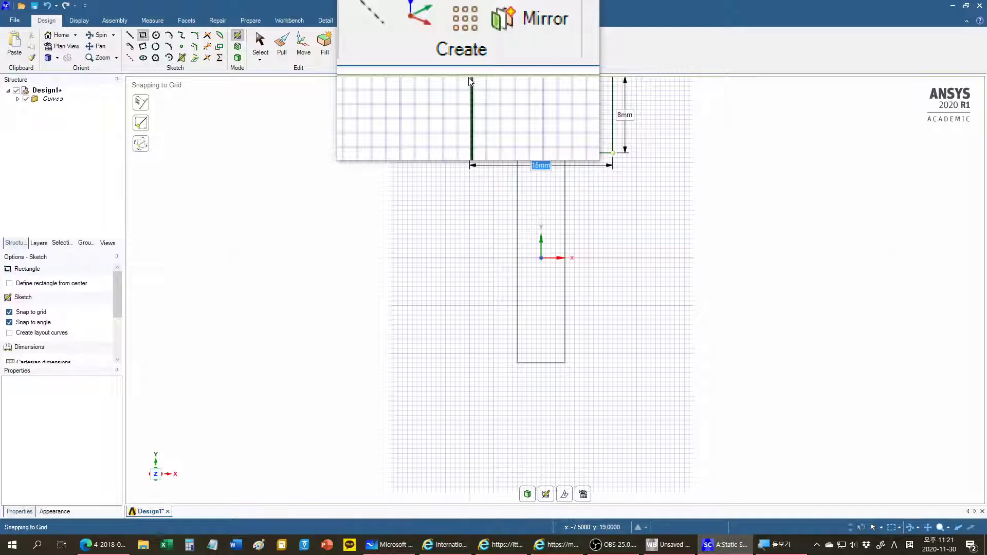
pyautogui.press('Tab')
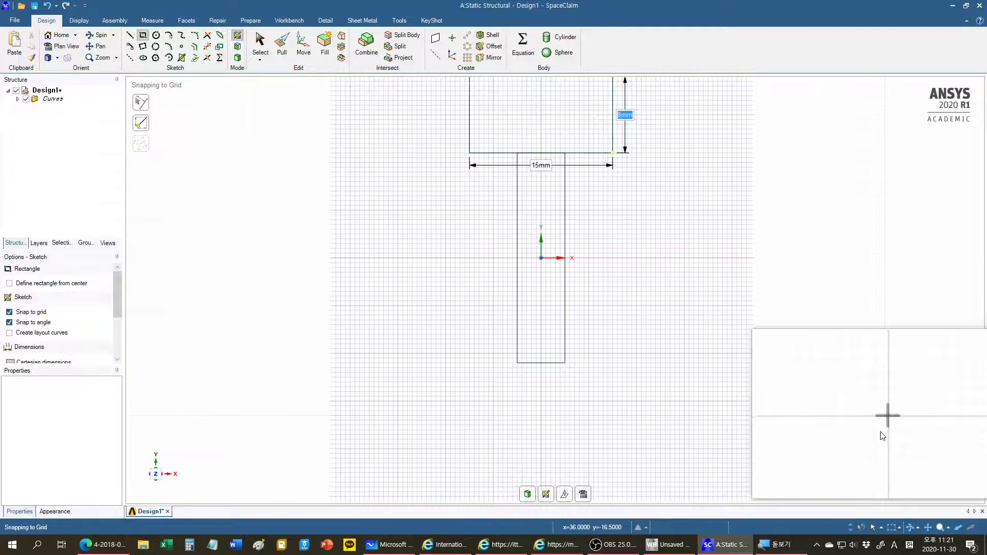
# - Sketch a rectangle about 14.5 mm wide and 8 mm high against the lower end of the narrow rectangle
pyautogui.scroll(1, 749, 307)
pyautogui.scroll(-2, 749, 308)
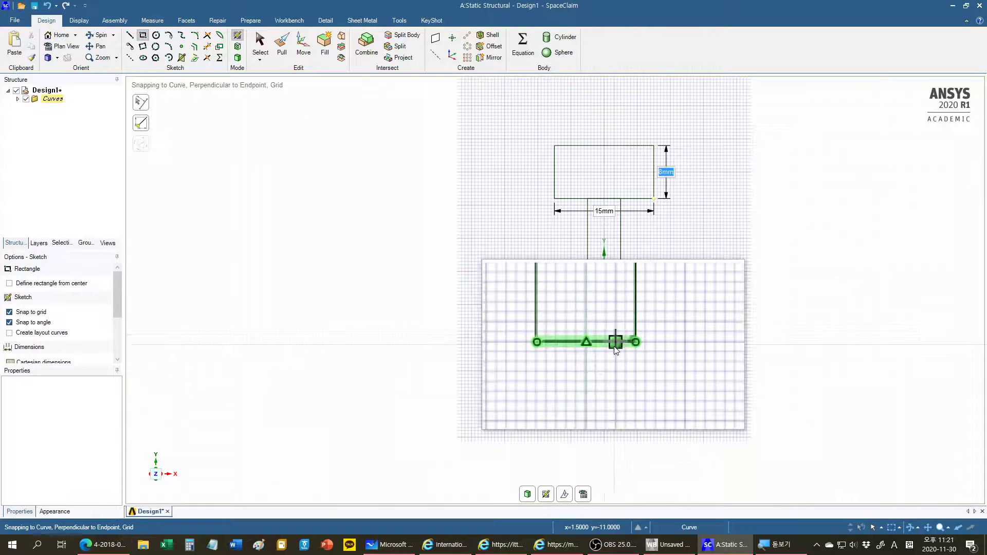
pyautogui.click(654, 345)
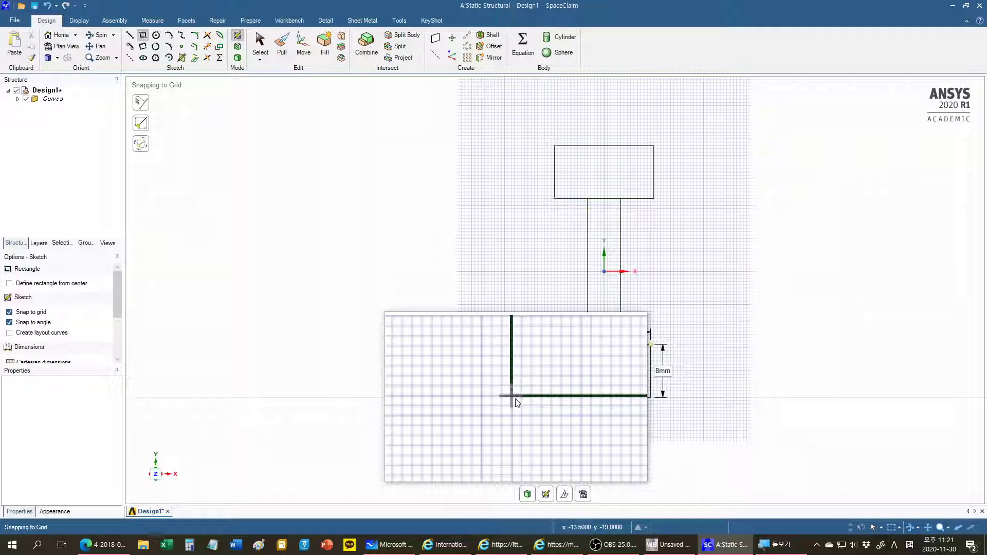
pyautogui.click(555, 398)
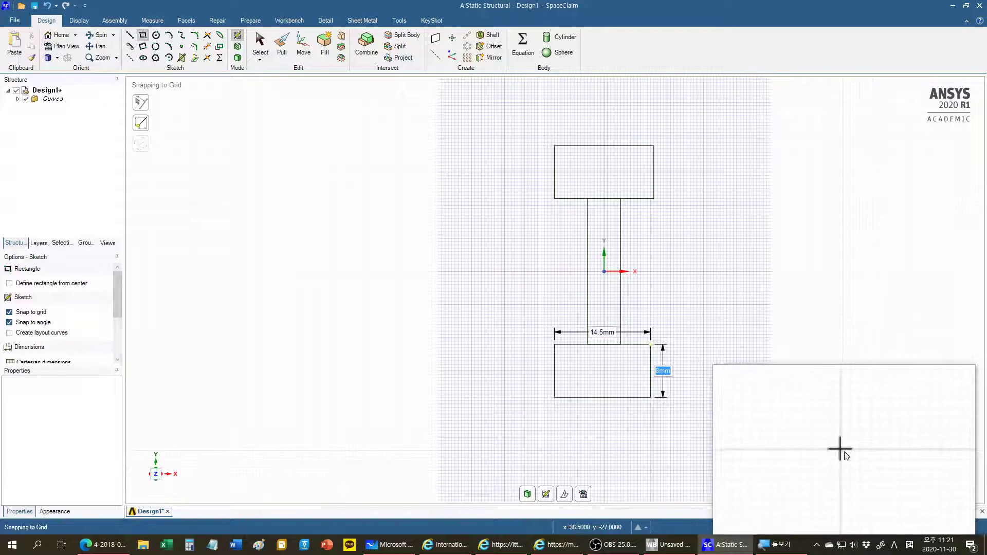
# - Set the width of the lower rectangle to 15 mm
pyautogui.click(605, 337)
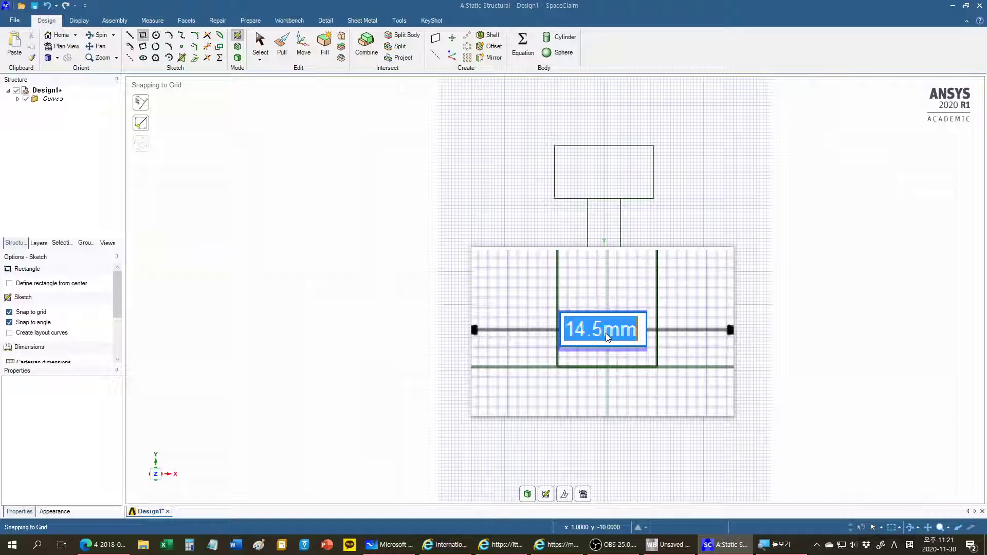
pyautogui.press('Return')
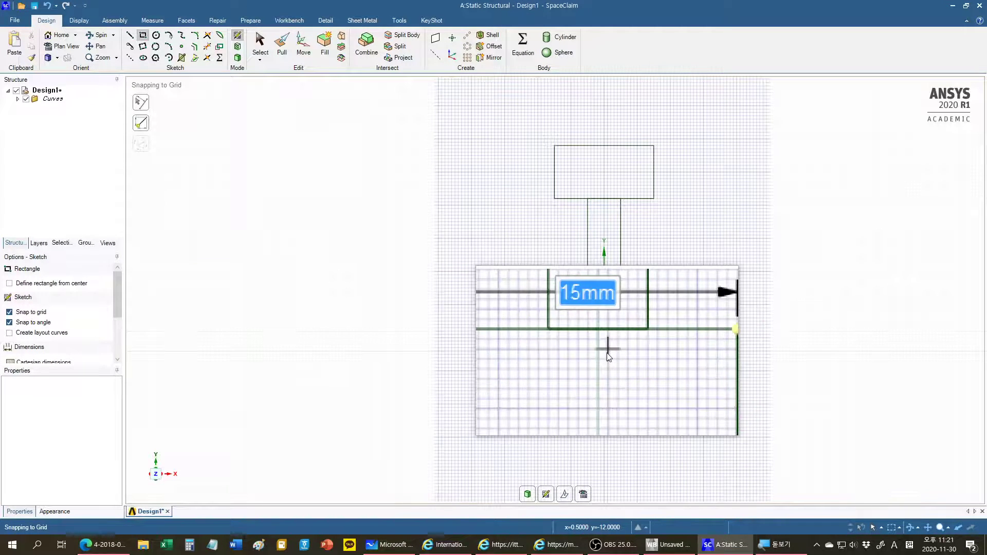
pyautogui.click(551, 346)
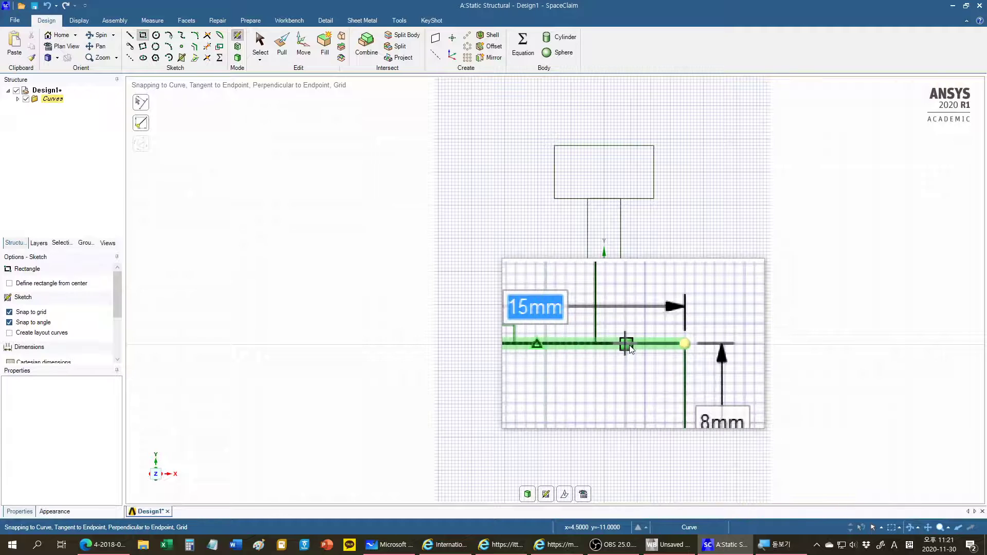
pyautogui.press('Escape')
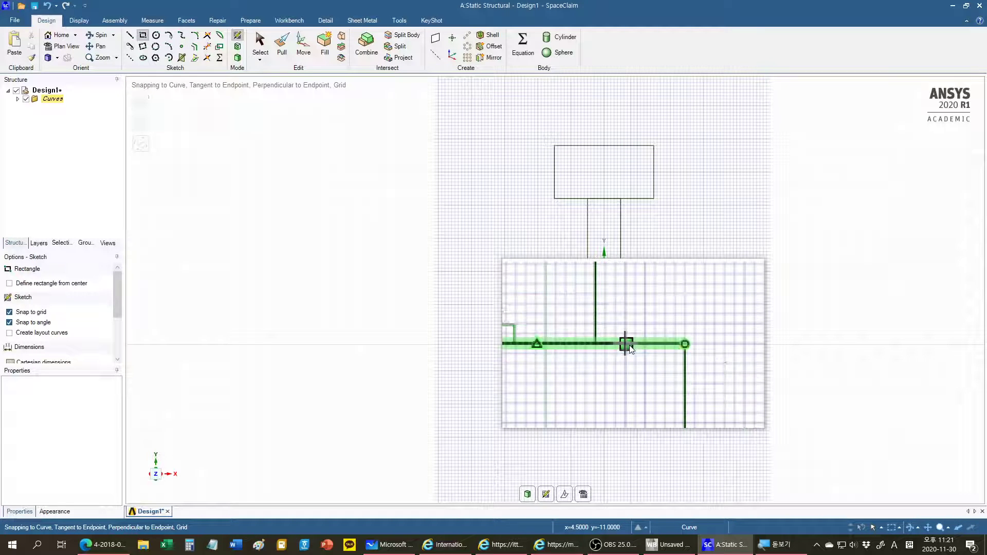
pyautogui.press('s')
pyautogui.click(634, 344)
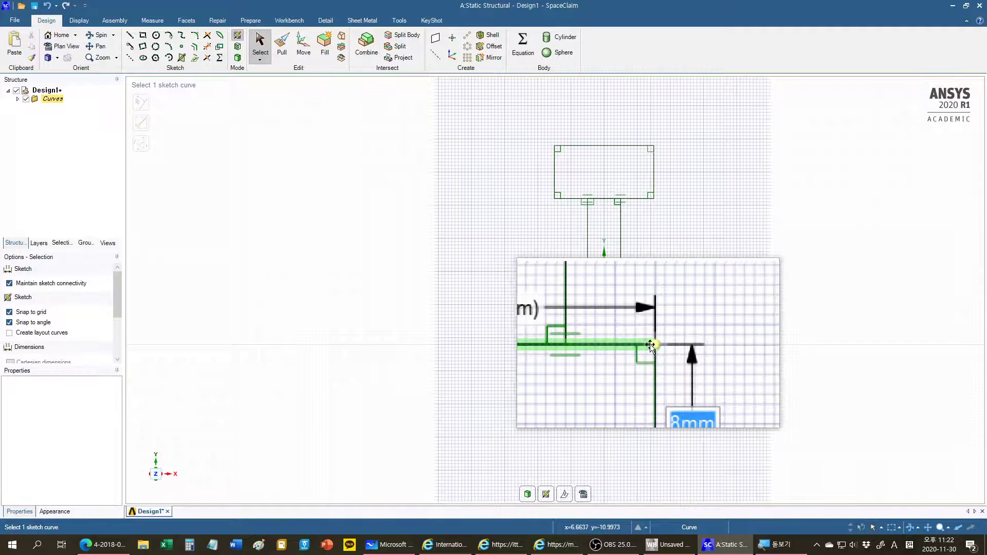
pyautogui.rightClick(633, 344)
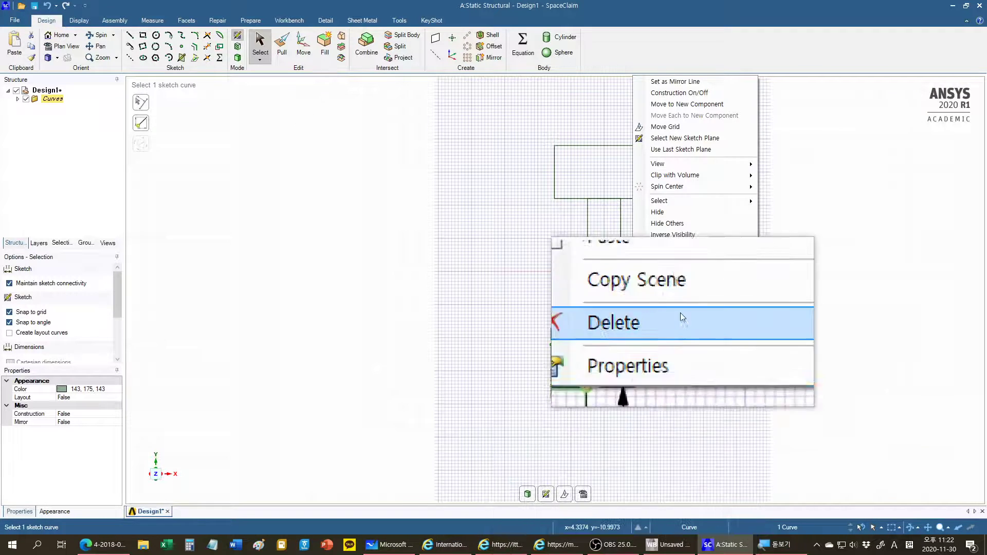
pyautogui.click(745, 470)
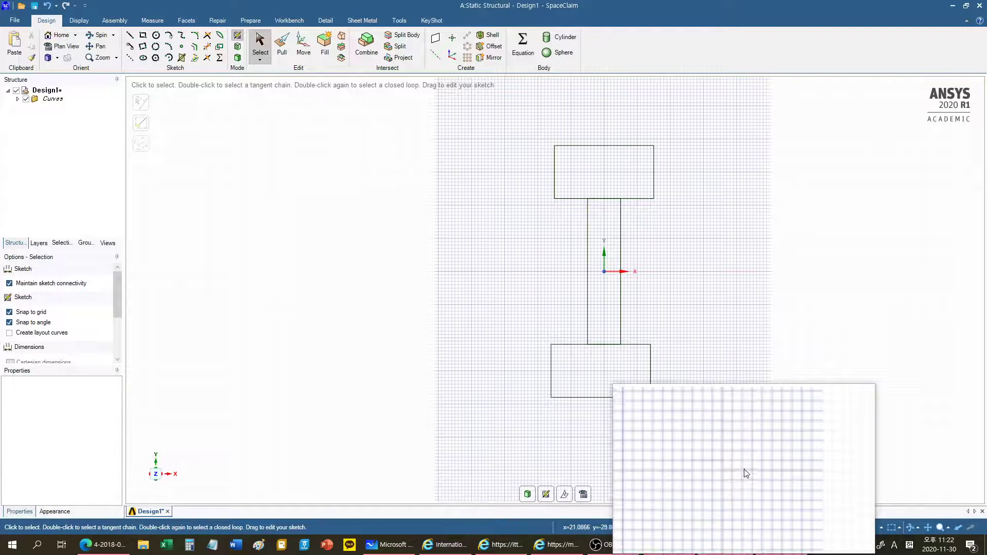
# - Sketch a 15 mm by 8 mm rectangle against the lower end of the narrow rectangle, centred under it
pyautogui.press('r')
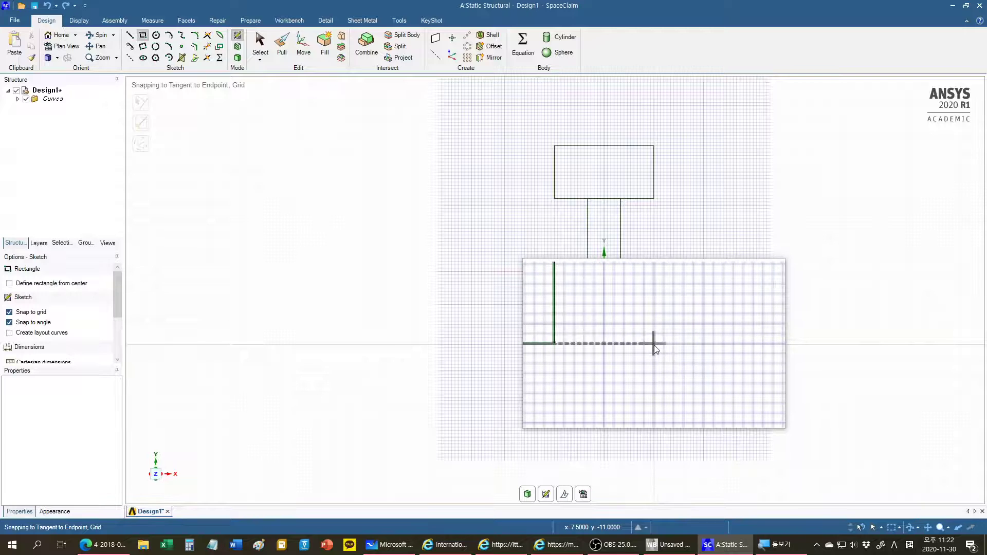
pyautogui.click(654, 345)
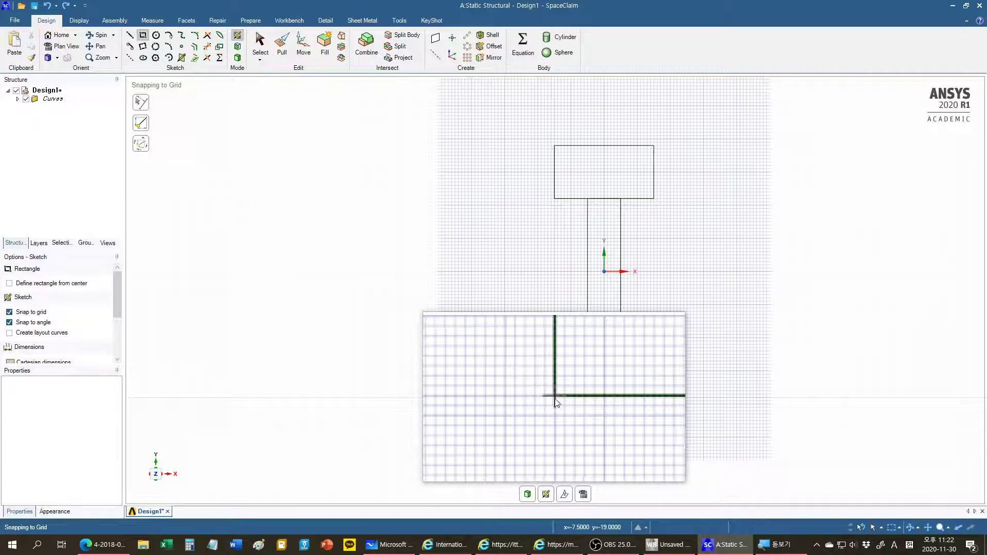
pyautogui.click(554, 396)
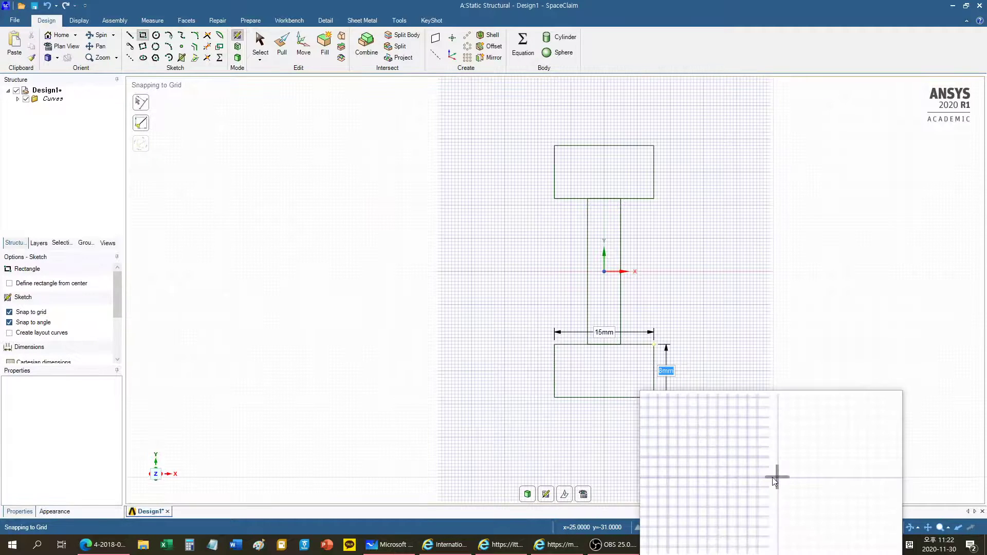
pyautogui.press('Escape')
pyautogui.press('Escape')
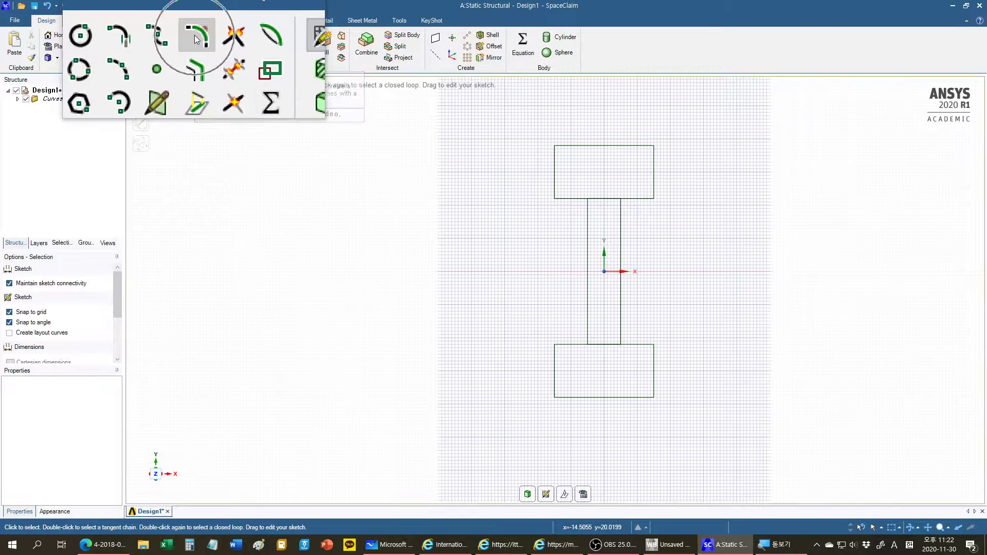
# - Round the four inner corners where the narrow rectangle meets the two end rectangles with 3 mm fillets
pyautogui.click(195, 39)
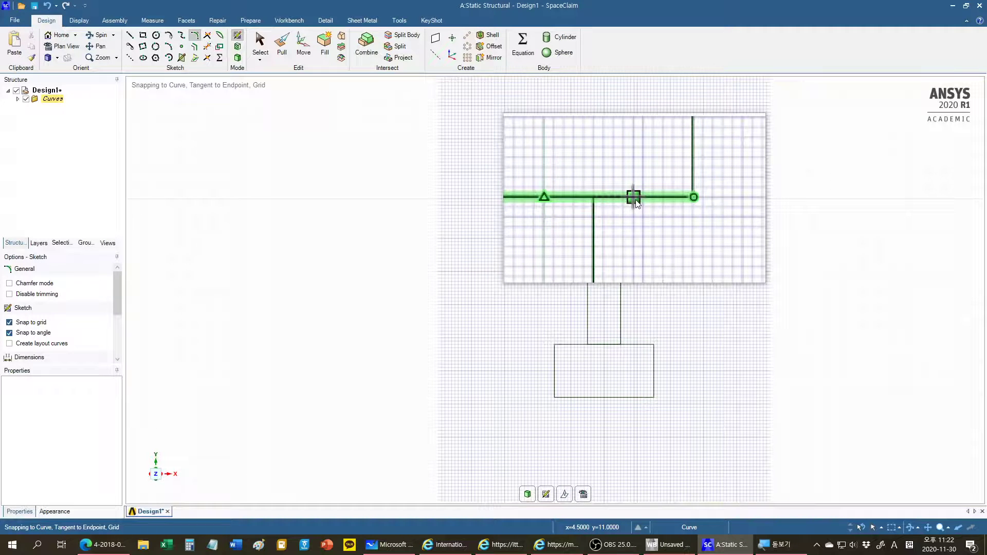
pyautogui.click(636, 200)
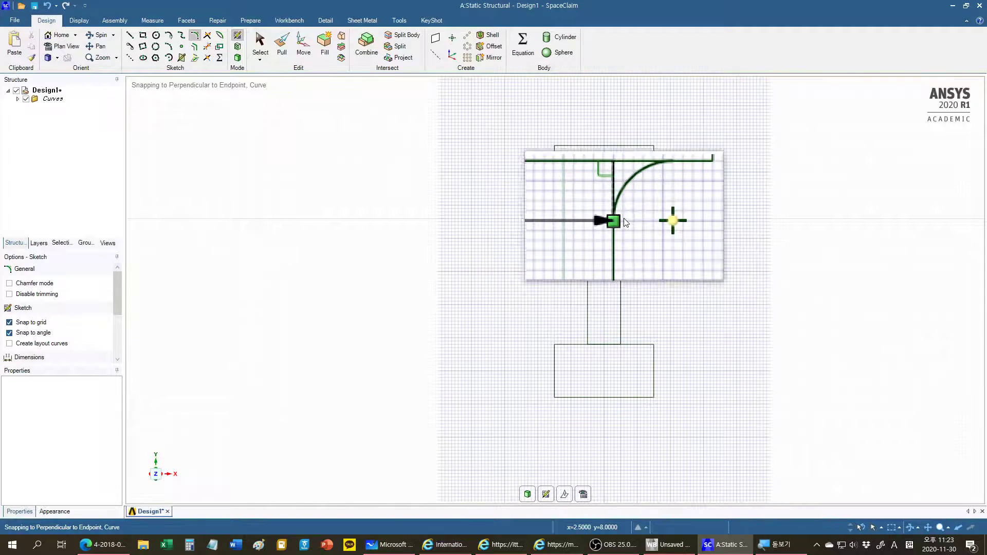
pyautogui.press('shift')
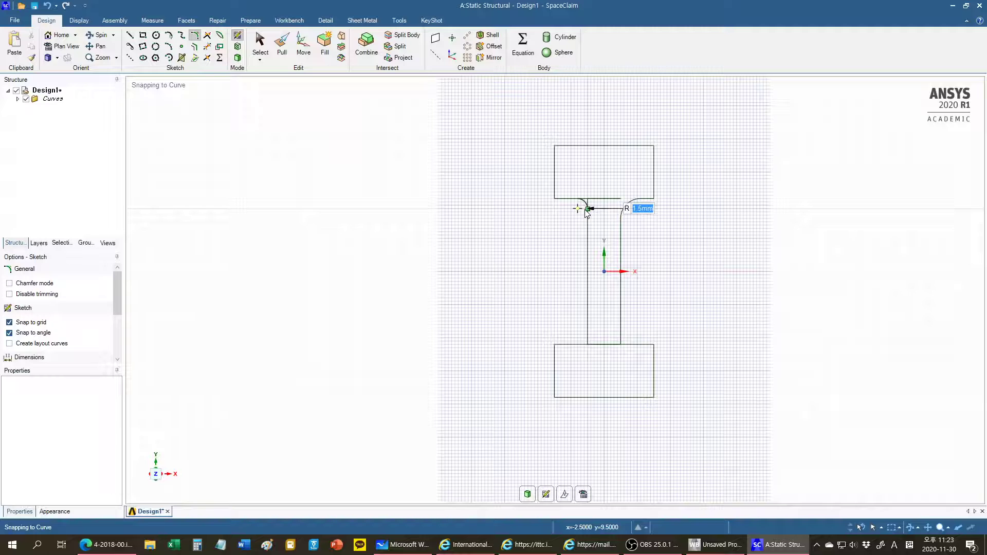
pyautogui.press('Return')
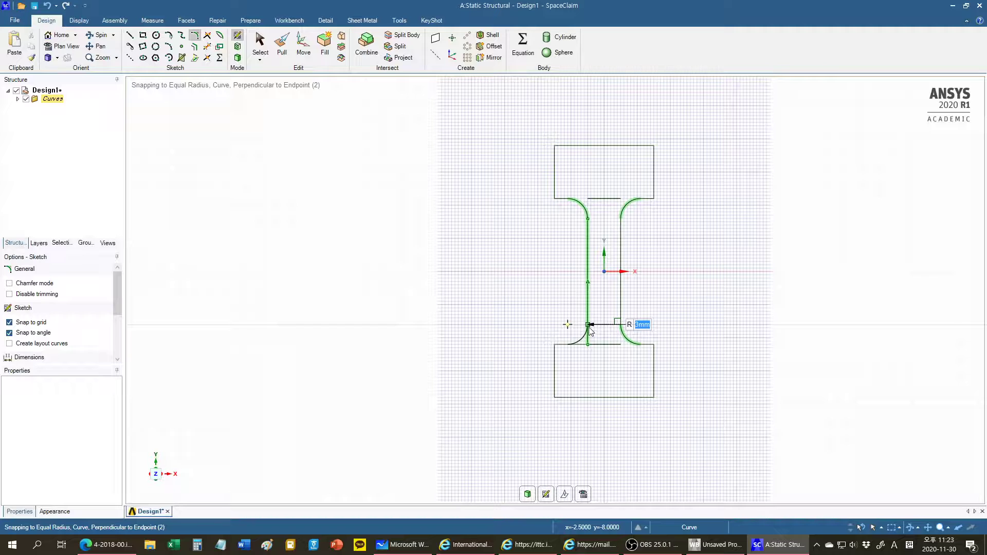
pyautogui.click(589, 325)
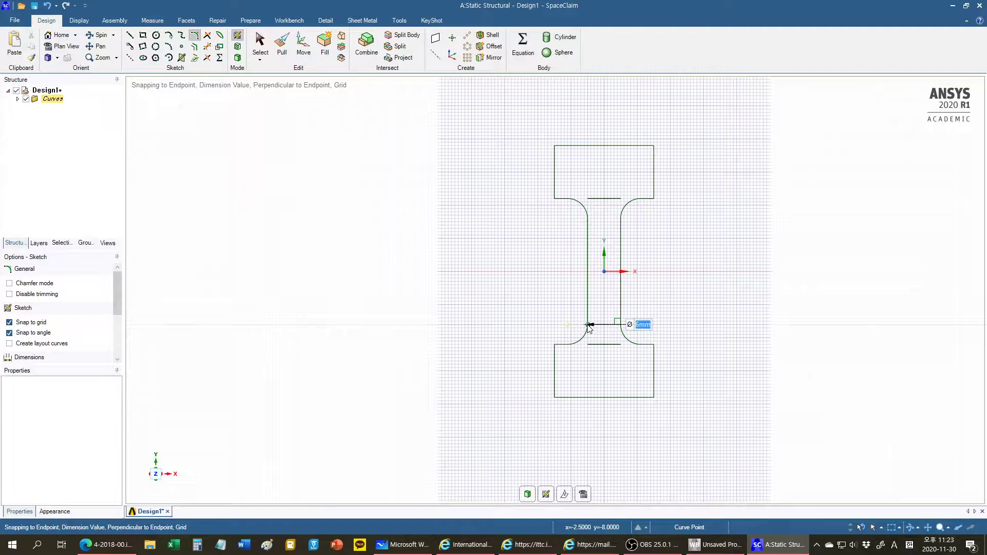
pyautogui.rightClick(619, 349)
pyautogui.press('Escape')
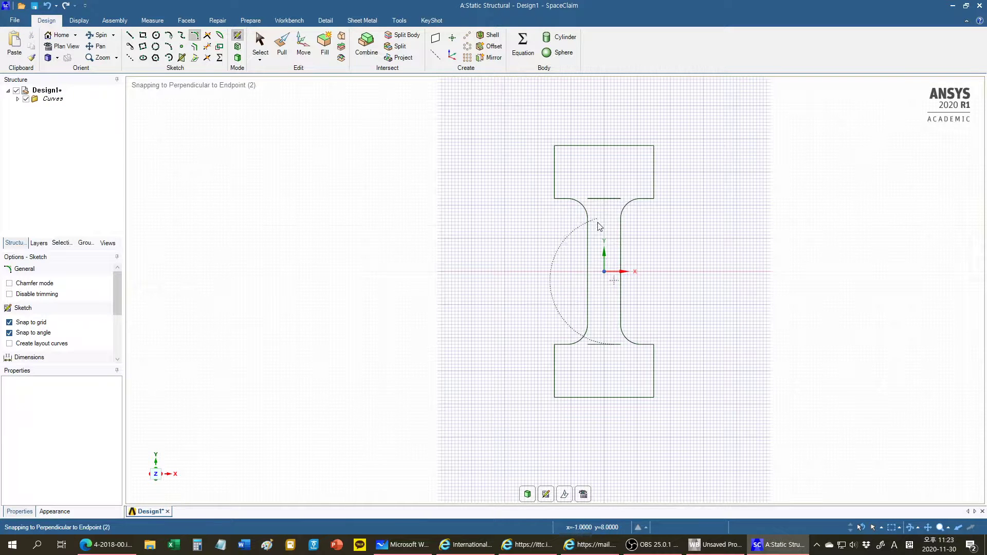
# - Delete all leftover horizontal lines across both ends of the narrow section, including overlapping duplicates, leaving one closed outline
pyautogui.press('s')
pyautogui.click(604, 199)
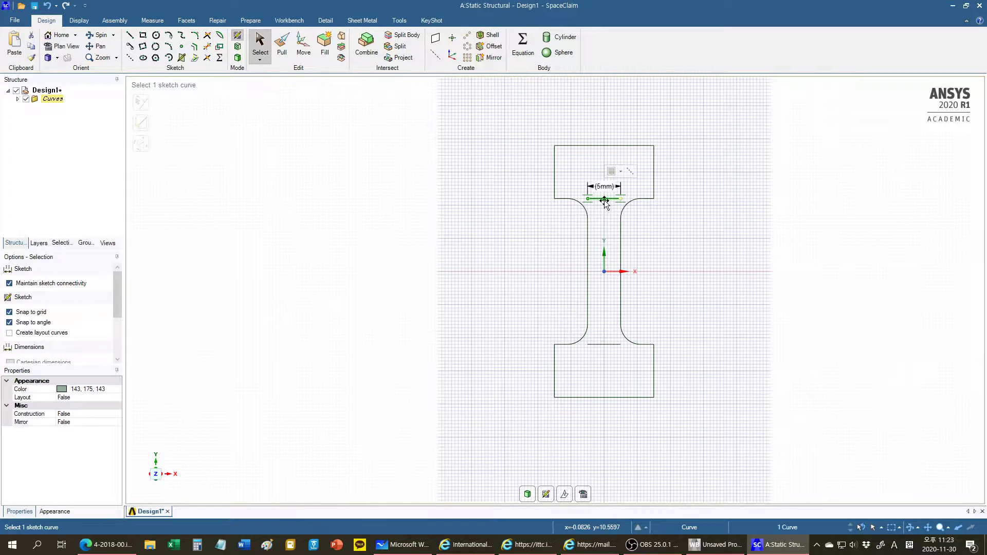
pyautogui.rightClick(604, 201)
pyautogui.click(631, 448)
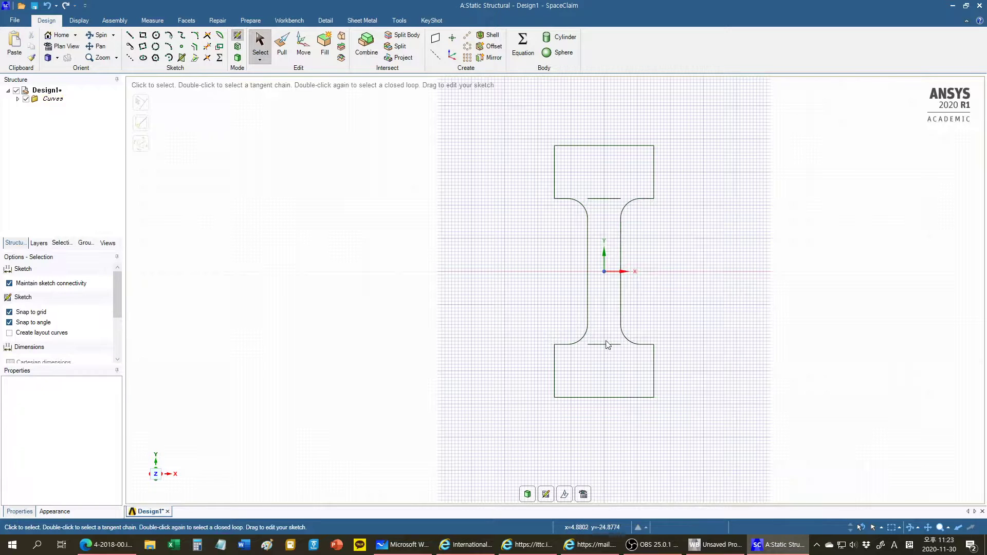
pyautogui.click(600, 344)
pyautogui.rightClick(601, 345)
pyautogui.click(627, 322)
pyautogui.click(601, 199)
pyautogui.rightClick(600, 199)
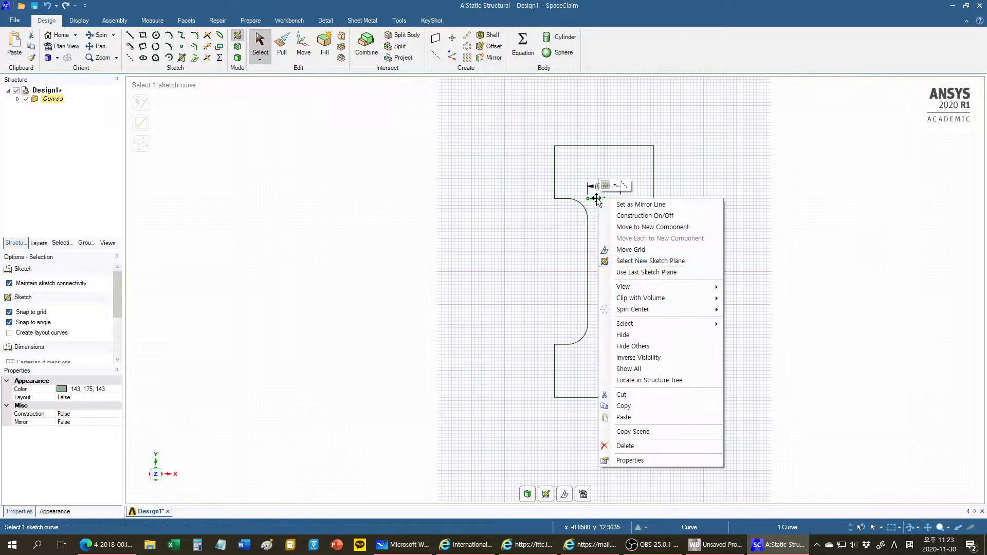
pyautogui.click(625, 445)
pyautogui.rightClick(600, 199)
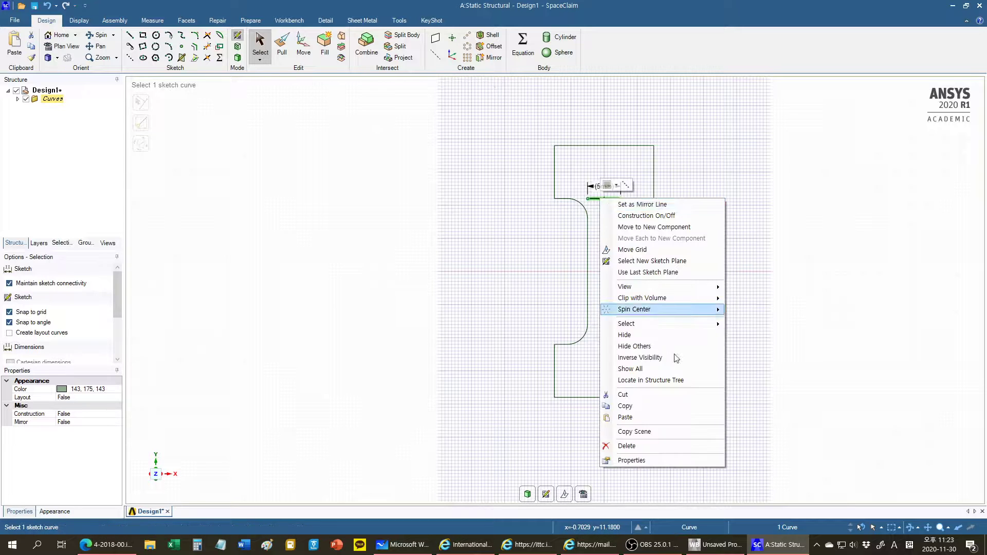
pyautogui.click(626, 446)
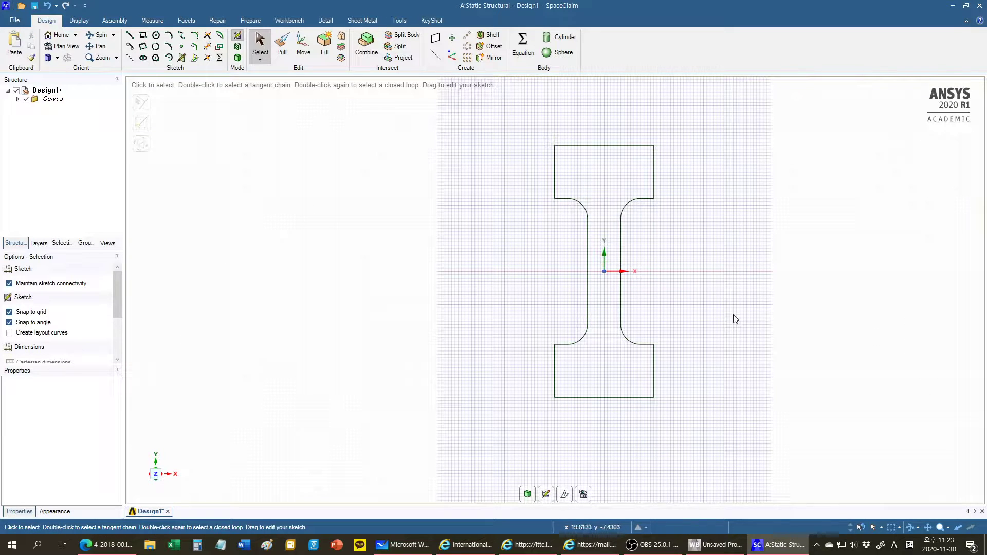